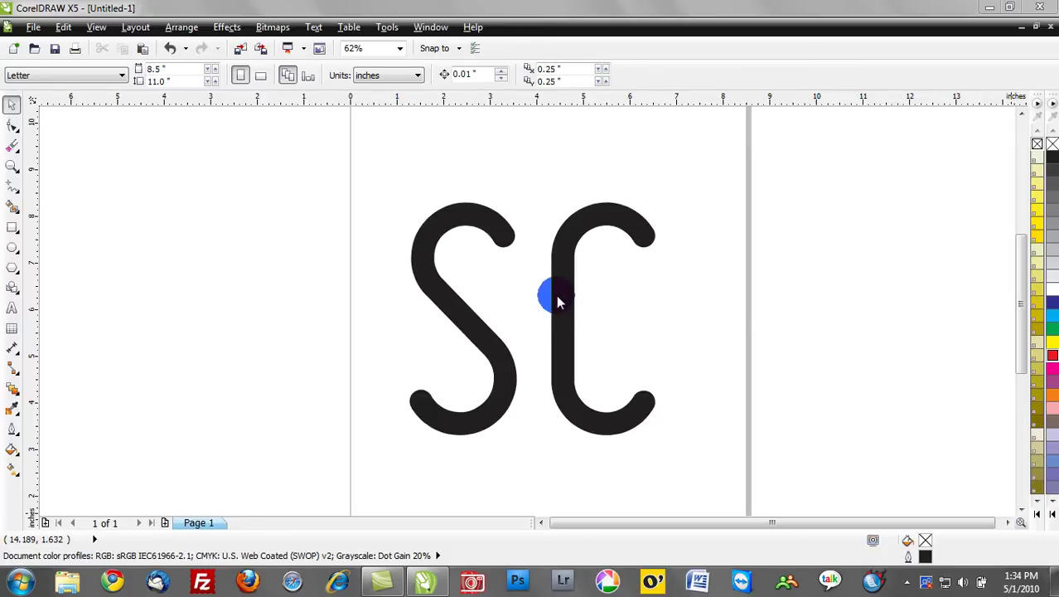
- Drag the black SC artistic text slightly up and left on the page
{"action": "mouse_move", "coordinate": [556, 299]}
{"action": "left_mouse_down"}
{"action": "mouse_move", "coordinate": [555, 289]}
{"action": "mouse_move", "coordinate": [549, 310]}
{"action": "mouse_move", "coordinate": [556, 283]}
{"action": "left_mouse_up"}
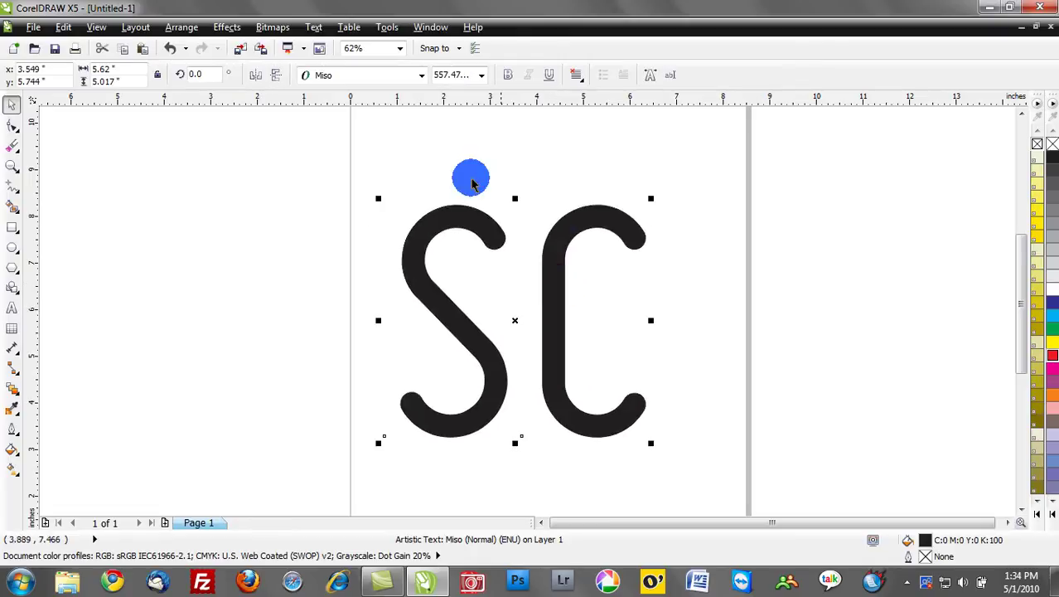
- Break the SC text apart and pull the S up and the C down-right
{"action": "left_click", "coordinate": [170, 27]}
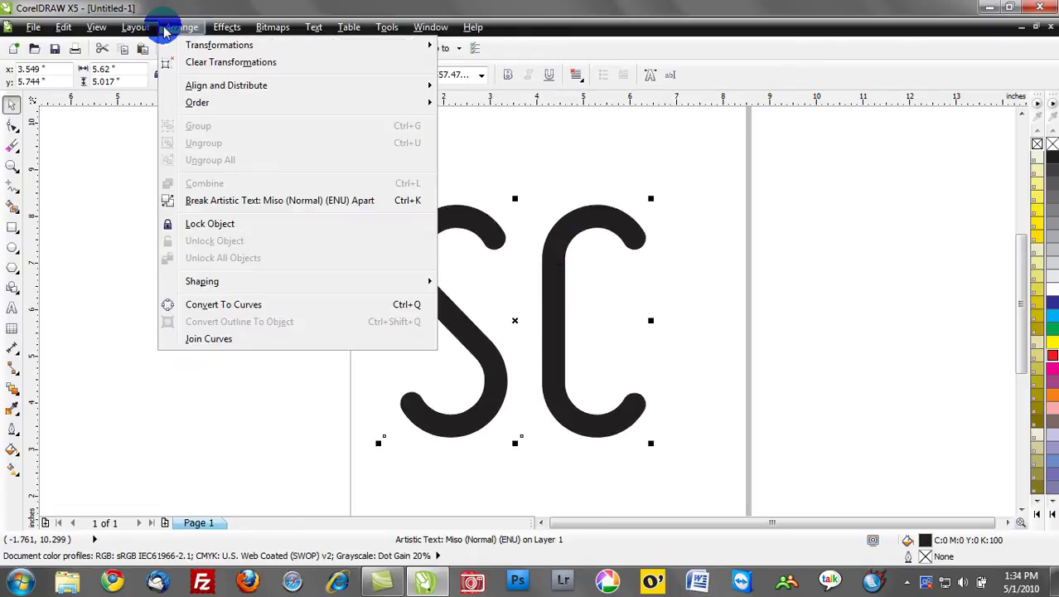
{"action": "left_click", "coordinate": [260, 201]}
{"action": "left_click", "coordinate": [390, 207]}
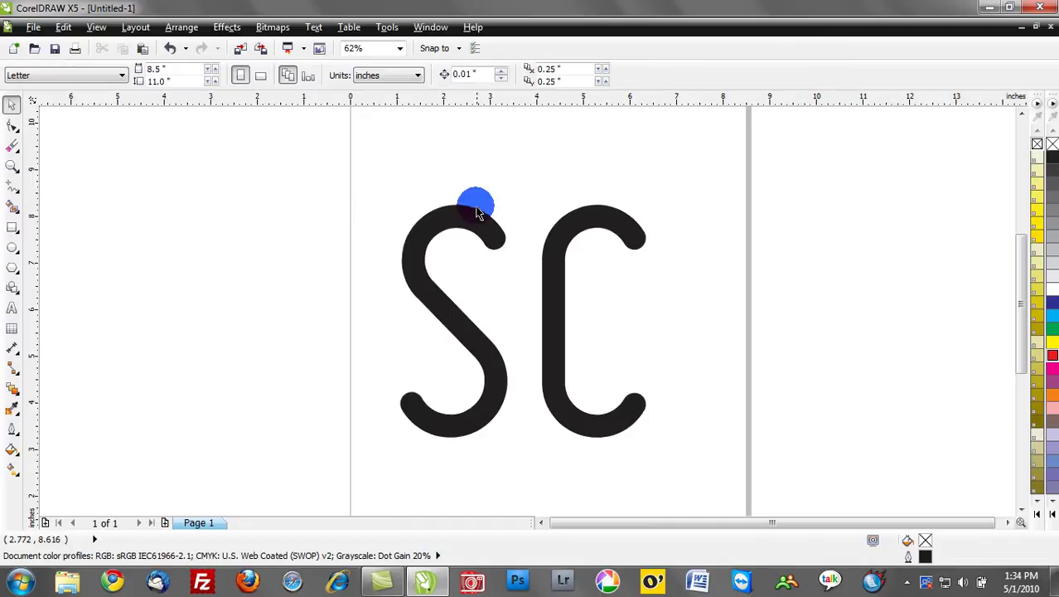
{"action": "left_click_drag", "start_coordinate": [473, 208], "coordinate": [491, 159]}
{"action": "left_click_drag", "start_coordinate": [540, 246], "coordinate": [585, 277]}
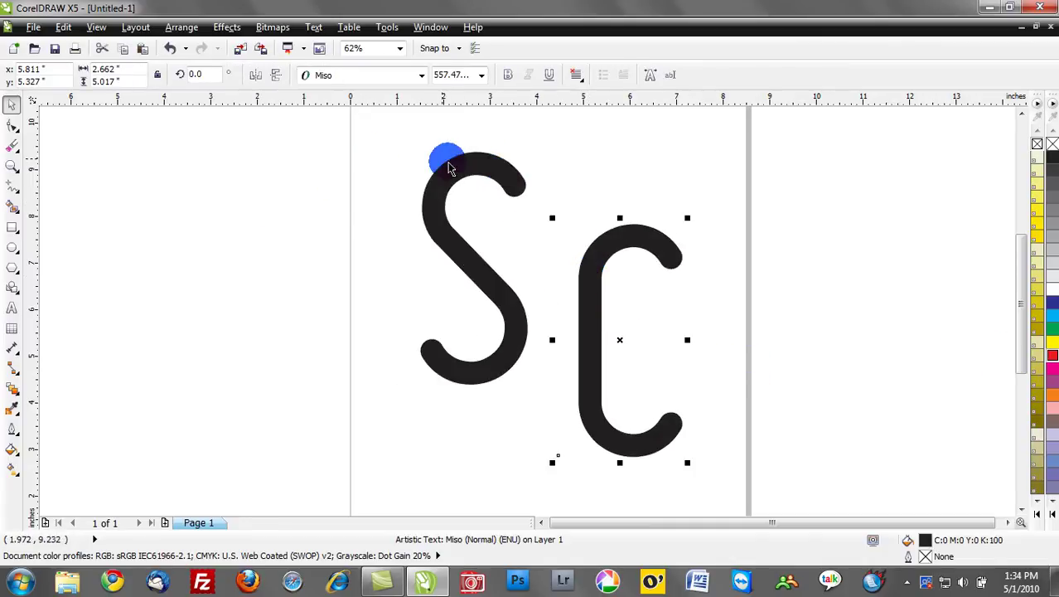
- Colour the S red and slide the black C left so it overlaps the S
{"action": "left_click", "coordinate": [450, 164]}
{"action": "left_click", "coordinate": [1053, 354]}
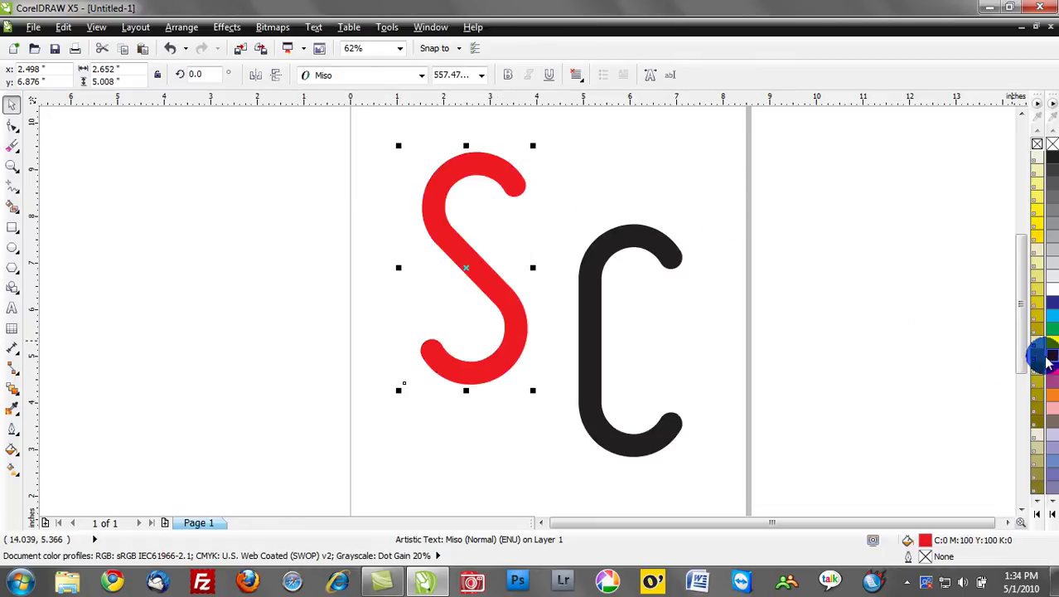
{"action": "left_click_drag", "start_coordinate": [591, 335], "coordinate": [481, 338]}
{"action": "left_click", "coordinate": [630, 358]}
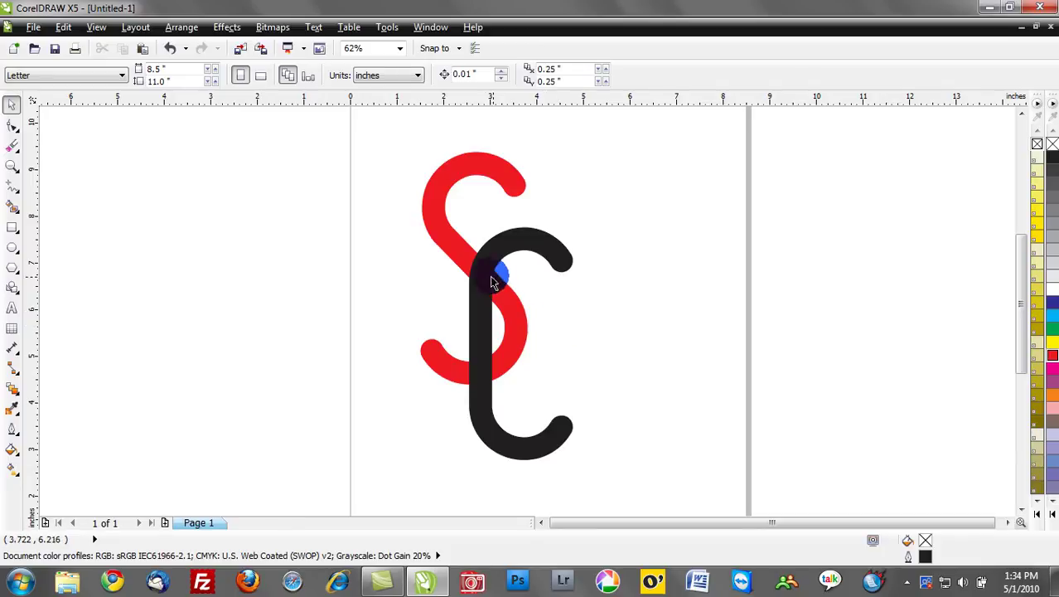
- Bring the red S to the front with Shift+PgUp, undoing an accidental drag of it
{"action": "left_click", "coordinate": [437, 226]}
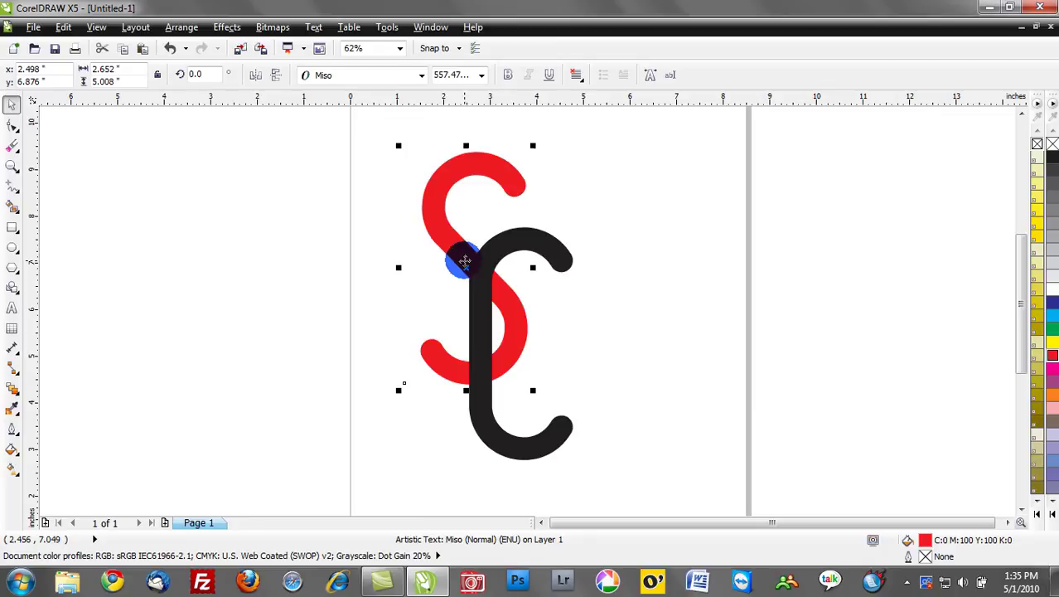
{"action": "key", "text": "shift+Page_Up"}
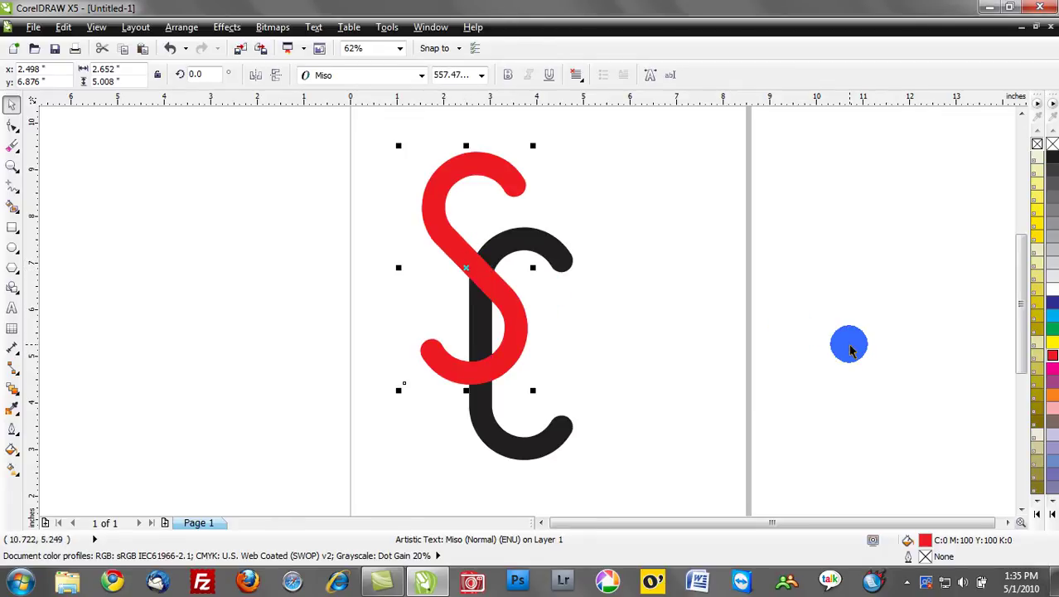
{"action": "left_click", "coordinate": [410, 235]}
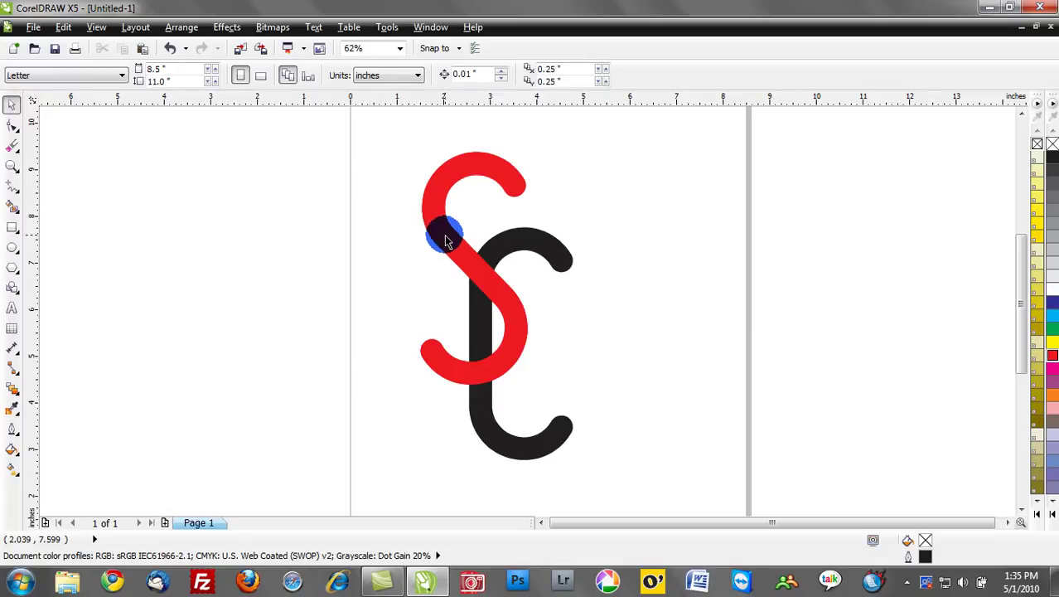
{"action": "left_click_drag", "start_coordinate": [438, 230], "coordinate": [299, 240]}
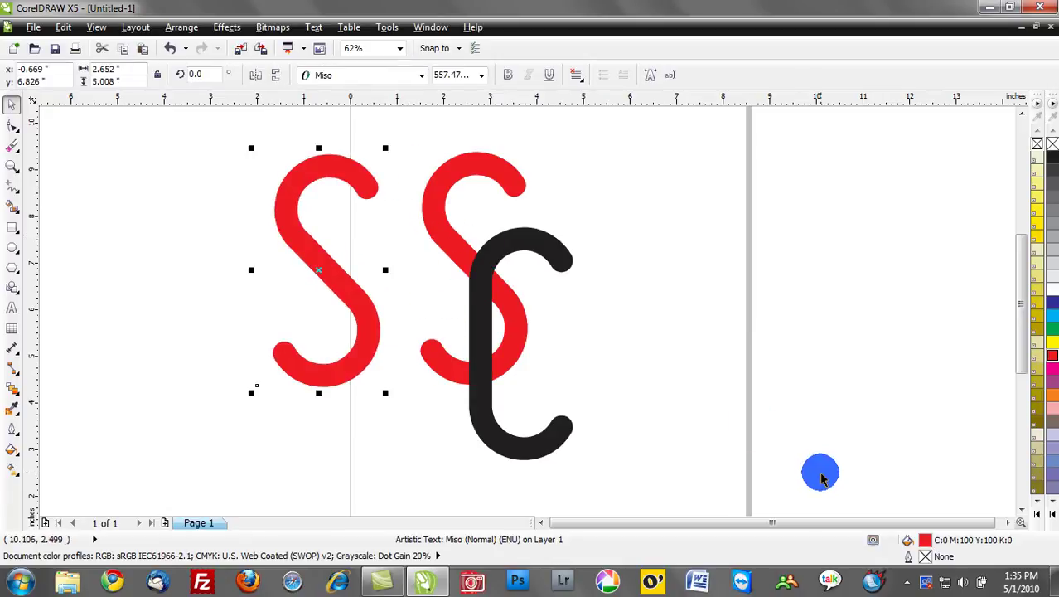
{"action": "key", "text": "ctrl+z"}
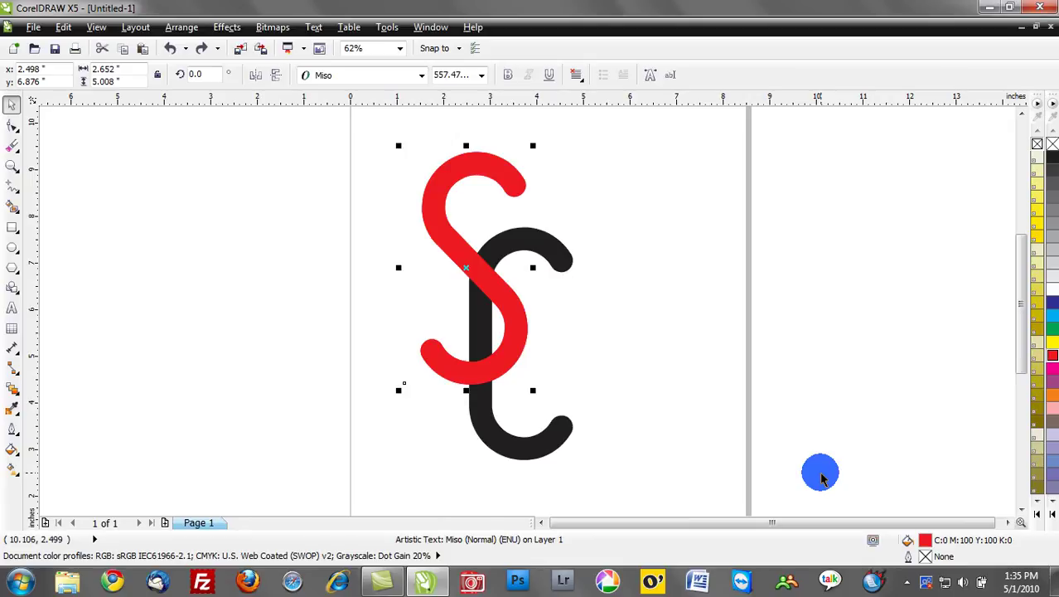
- Deselect everything and pick the Crop tool from the cutting-tools flyout
{"action": "left_click", "coordinate": [718, 363]}
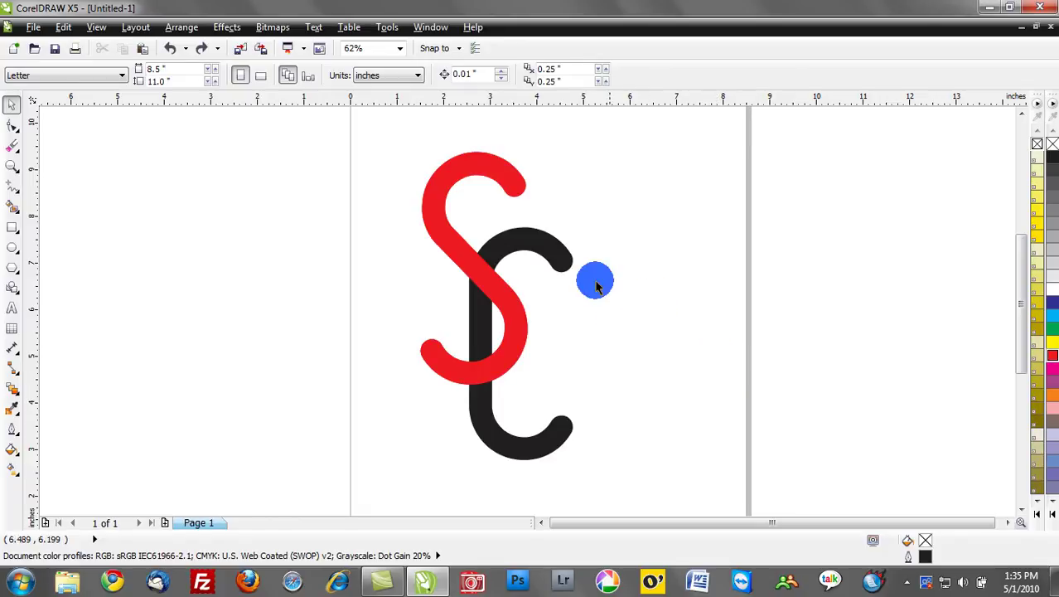
{"action": "left_click", "coordinate": [23, 160]}
{"action": "left_click", "coordinate": [30, 146]}
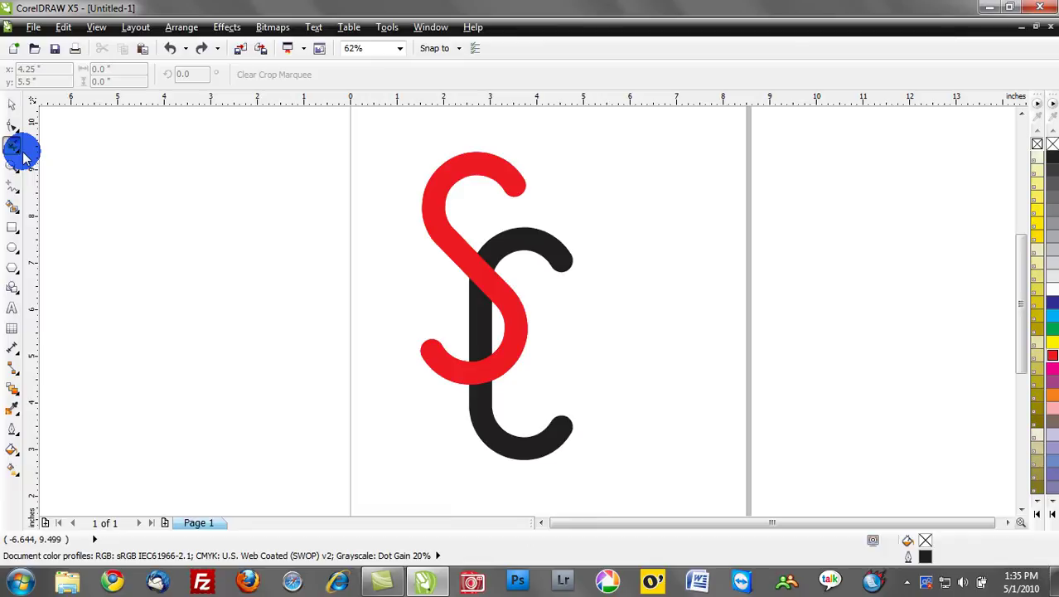
- Switch to the Eraser and set its 0.5-inch nib to square
{"action": "left_click", "coordinate": [20, 157]}
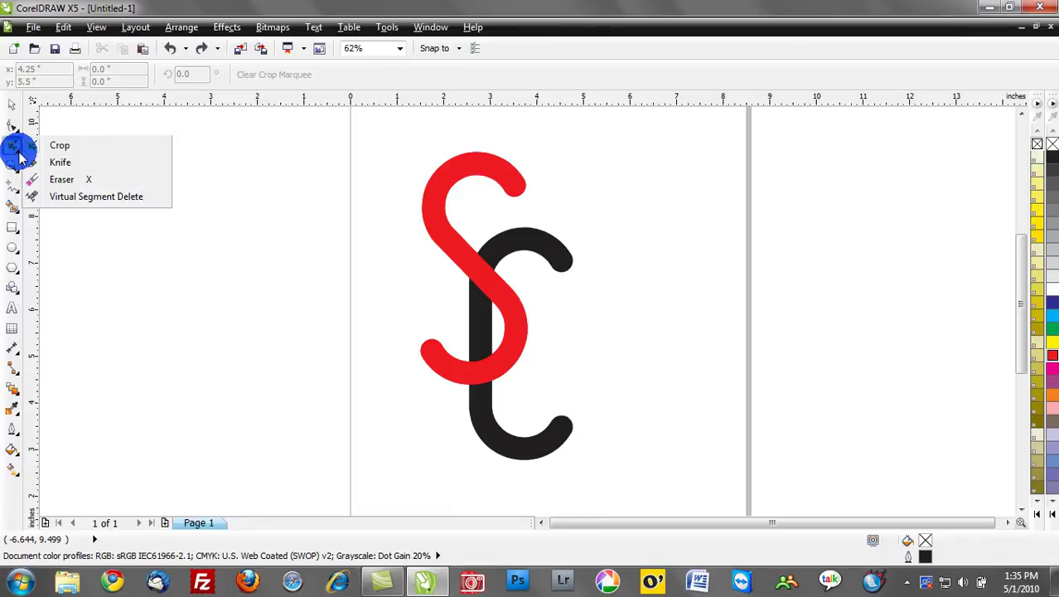
{"action": "mouse_move", "coordinate": [21, 158]}
{"action": "left_mouse_down"}
{"action": "mouse_move", "coordinate": [80, 174]}
{"action": "mouse_move", "coordinate": [72, 187]}
{"action": "mouse_move", "coordinate": [67, 178]}
{"action": "left_mouse_up"}
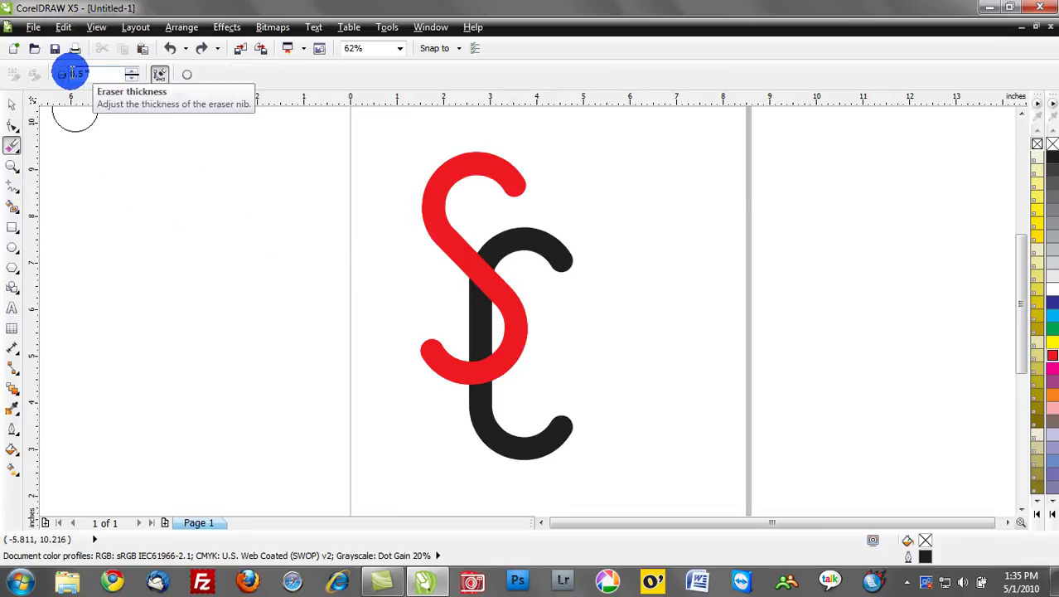
{"action": "left_click", "coordinate": [188, 75]}
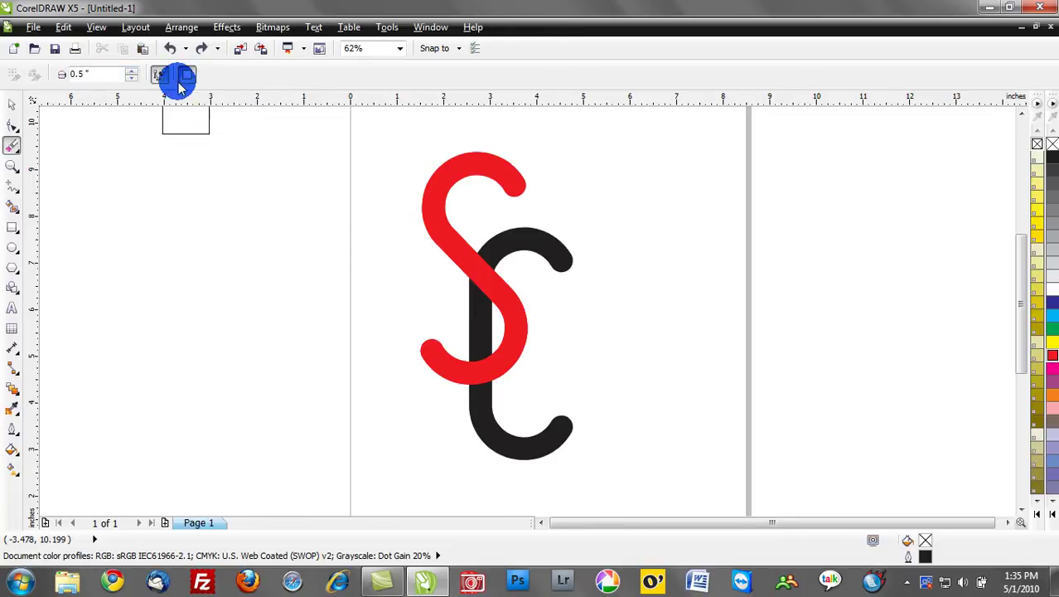
{"action": "left_click", "coordinate": [188, 74]}
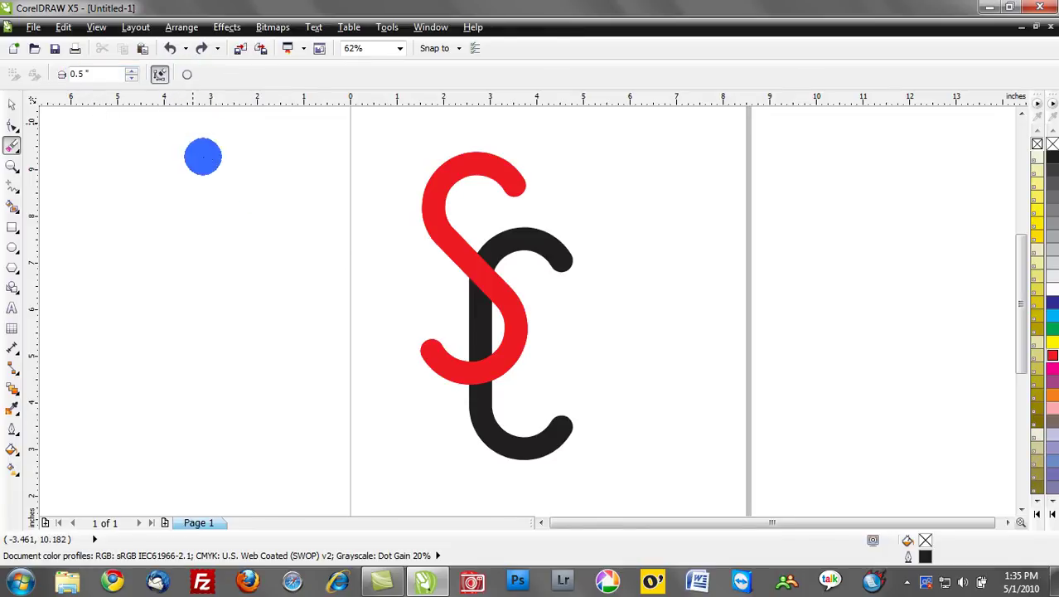
{"action": "left_click", "coordinate": [187, 73]}
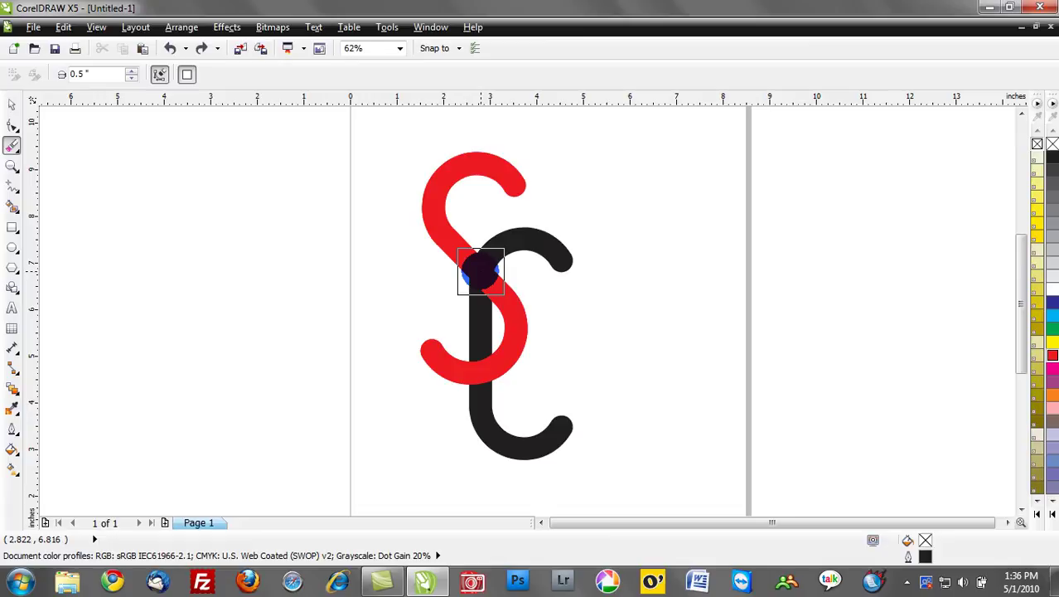
- Select the red S and erase it where it crosses the top of the C
{"action": "left_click", "coordinate": [481, 271]}
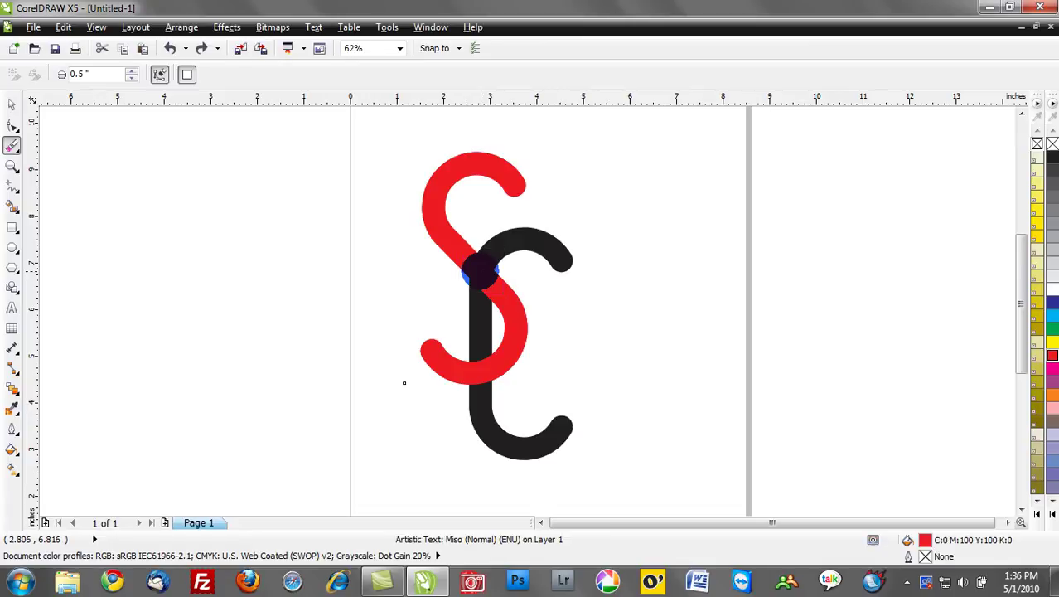
{"action": "mouse_move", "coordinate": [481, 271]}
{"action": "left_mouse_down"}
{"action": "mouse_move", "coordinate": [475, 280]}
{"action": "mouse_move", "coordinate": [492, 271]}
{"action": "mouse_move", "coordinate": [481, 277]}
{"action": "left_mouse_up"}
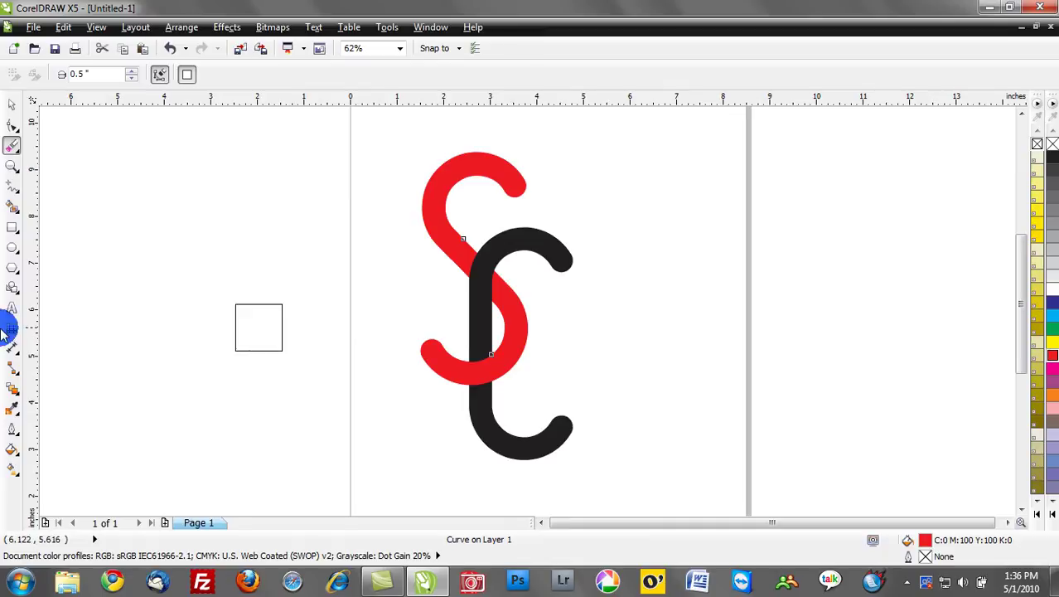
- Return to the Pick tool, deselect, and set View to Enhanced to show filled colours
{"action": "left_click", "coordinate": [12, 104]}
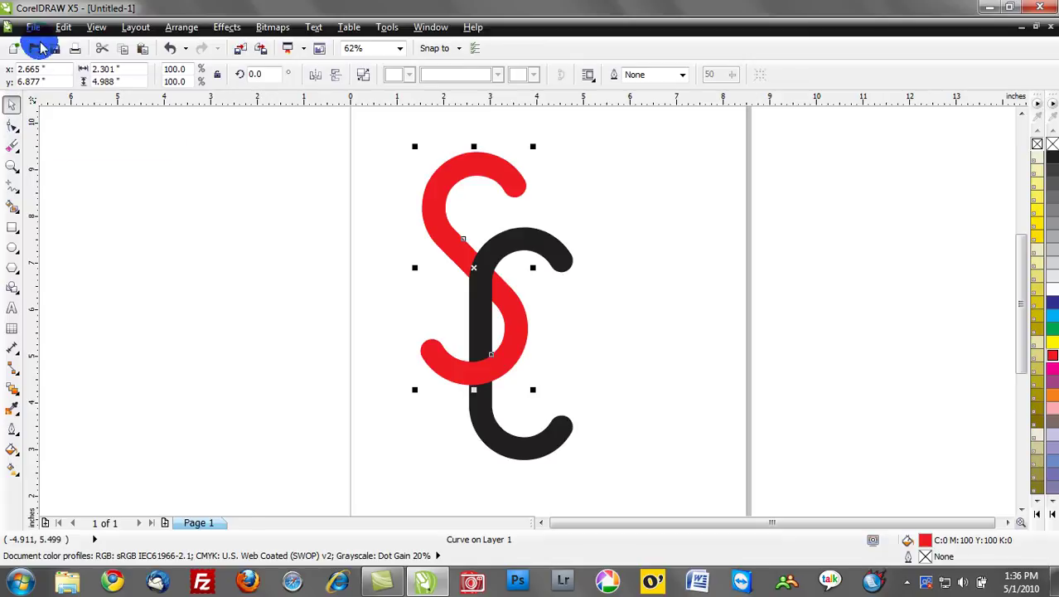
{"action": "left_click", "coordinate": [367, 209]}
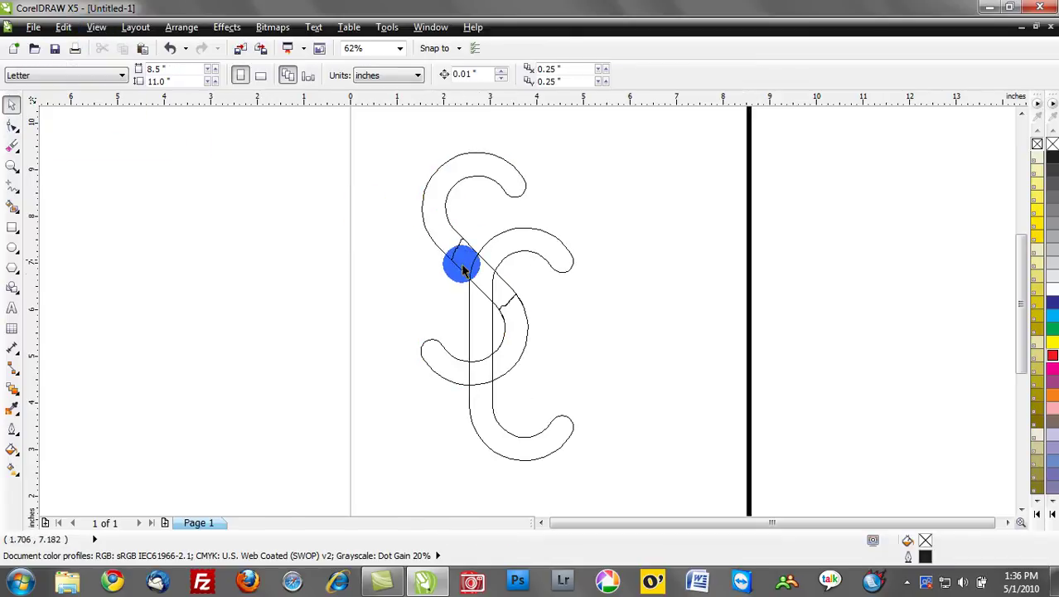
{"action": "scroll", "coordinate": [479, 280], "scroll_direction": "up", "scroll_amount": 4}
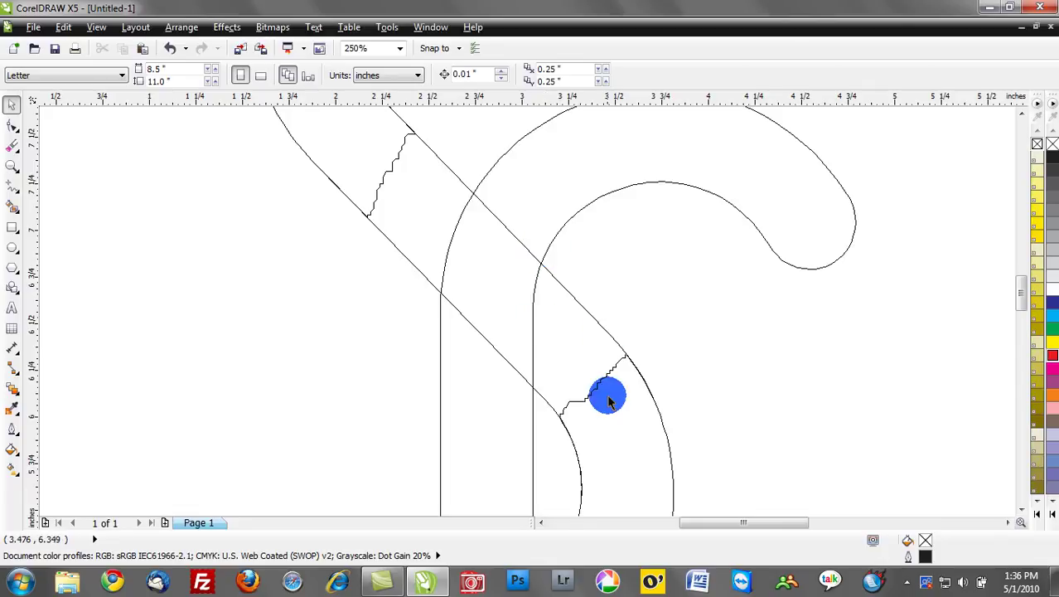
{"action": "scroll", "coordinate": [546, 406], "scroll_direction": "down", "scroll_amount": 2}
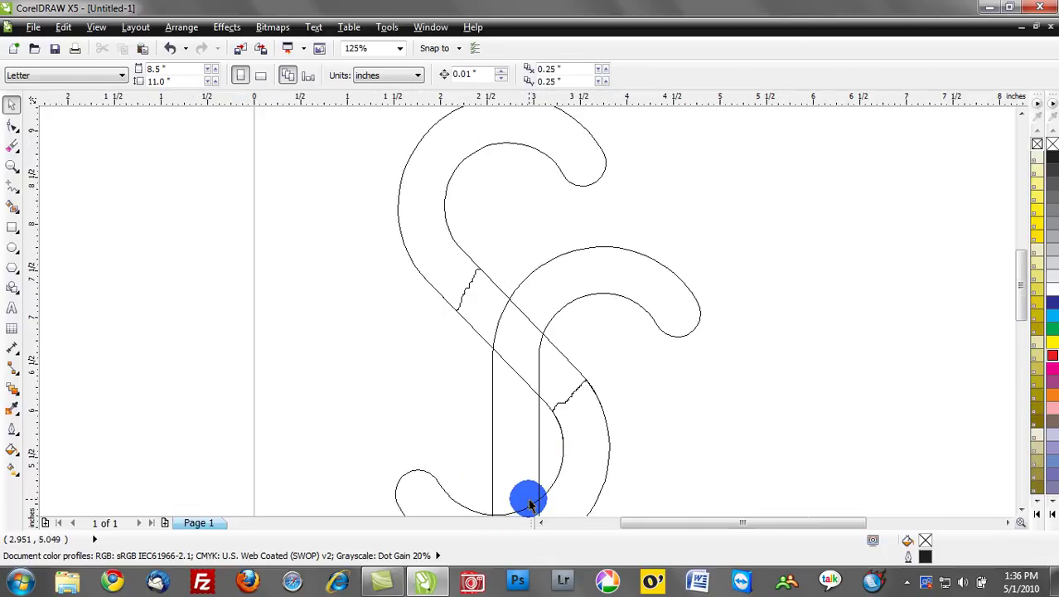
{"action": "scroll", "coordinate": [532, 507], "scroll_direction": "down", "scroll_amount": 2}
{"action": "scroll", "coordinate": [534, 509], "scroll_direction": "up", "scroll_amount": 1}
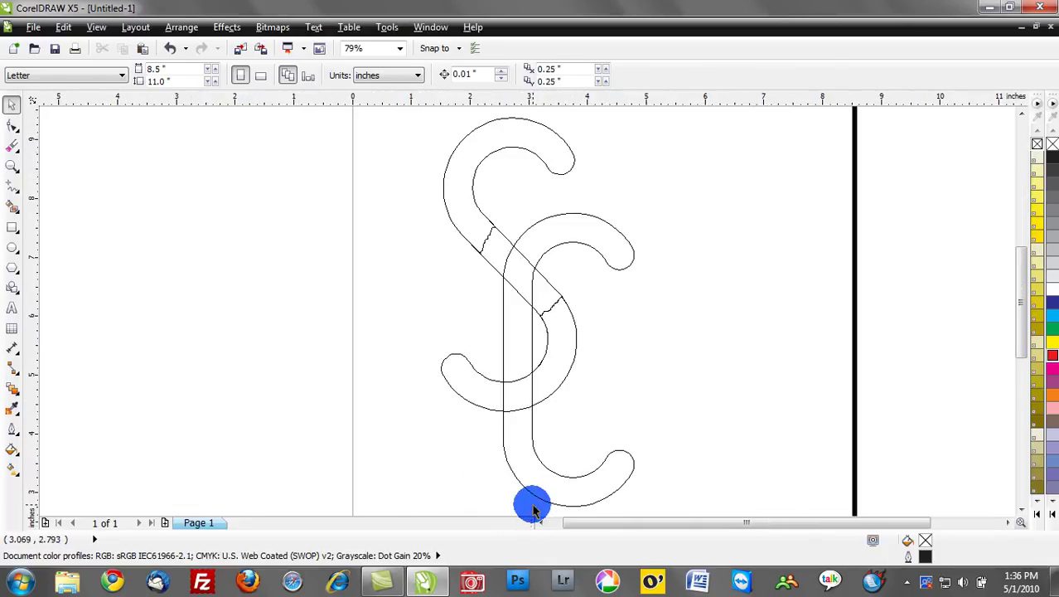
{"action": "left_click", "coordinate": [96, 27]}
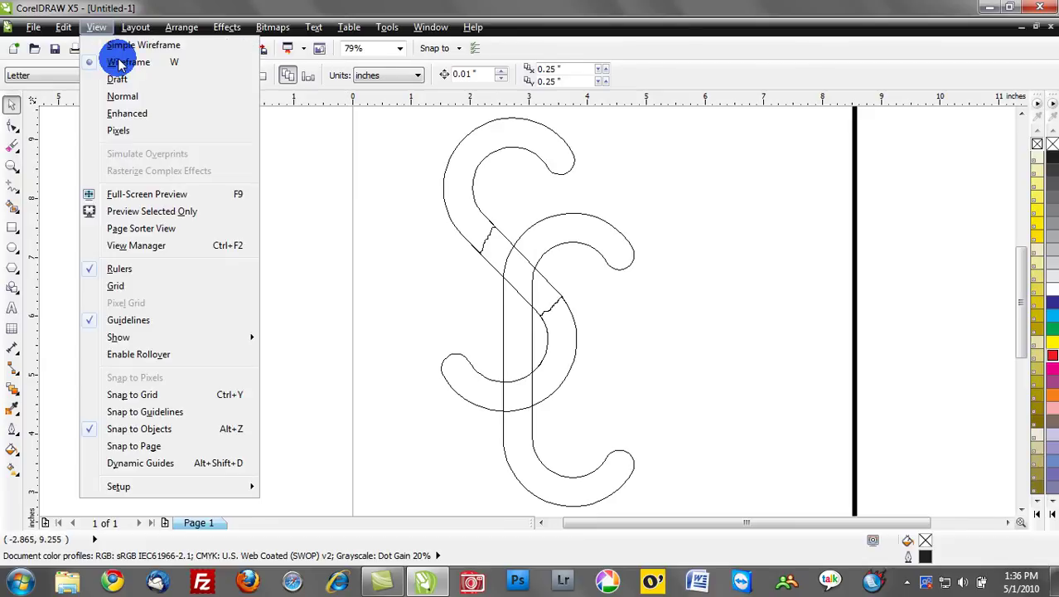
{"action": "left_click", "coordinate": [129, 114]}
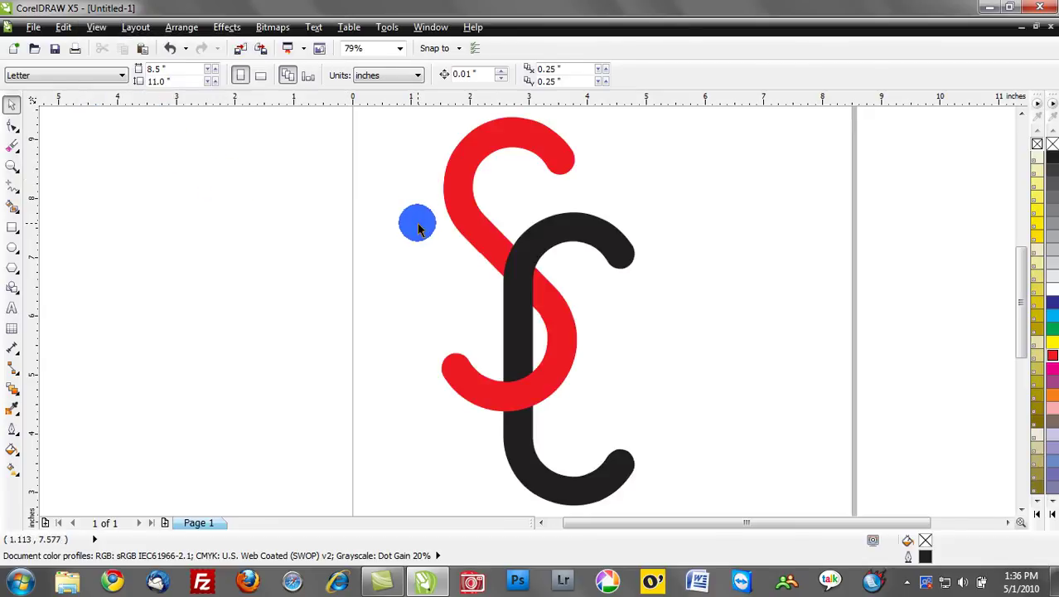
- Select the red S and black C together and trim the C where the S crosses it
{"action": "left_click", "coordinate": [469, 386]}
{"action": "left_click_drag", "start_coordinate": [470, 383], "coordinate": [368, 350]}
{"action": "key", "text": "ctrl+z"}
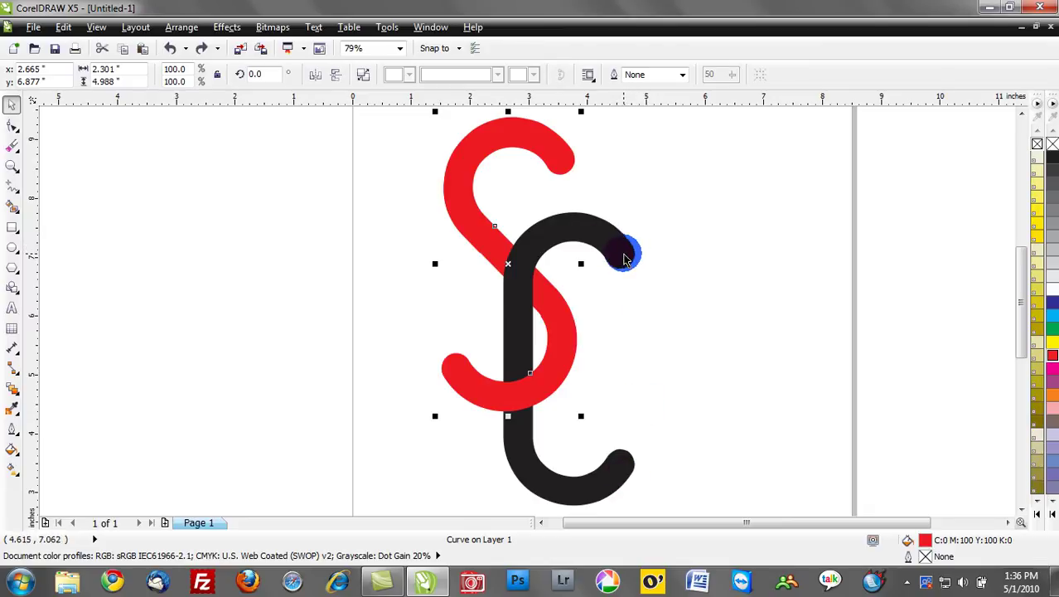
{"action": "left_click", "coordinate": [626, 260], "text": "shift"}
{"action": "left_click_drag", "start_coordinate": [626, 260], "coordinate": [796, 260]}
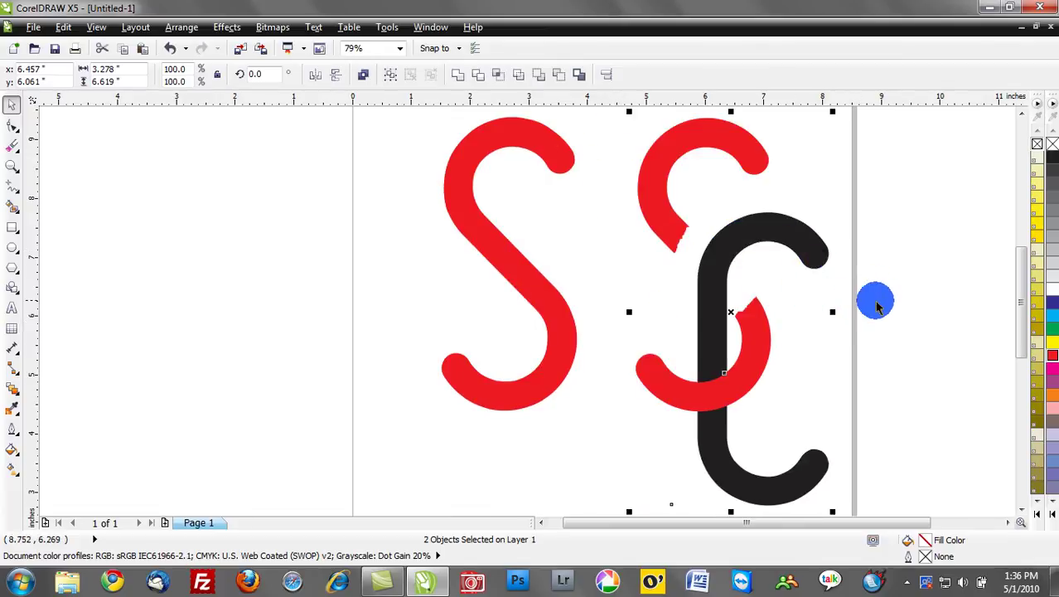
{"action": "key", "text": "ctrl+z"}
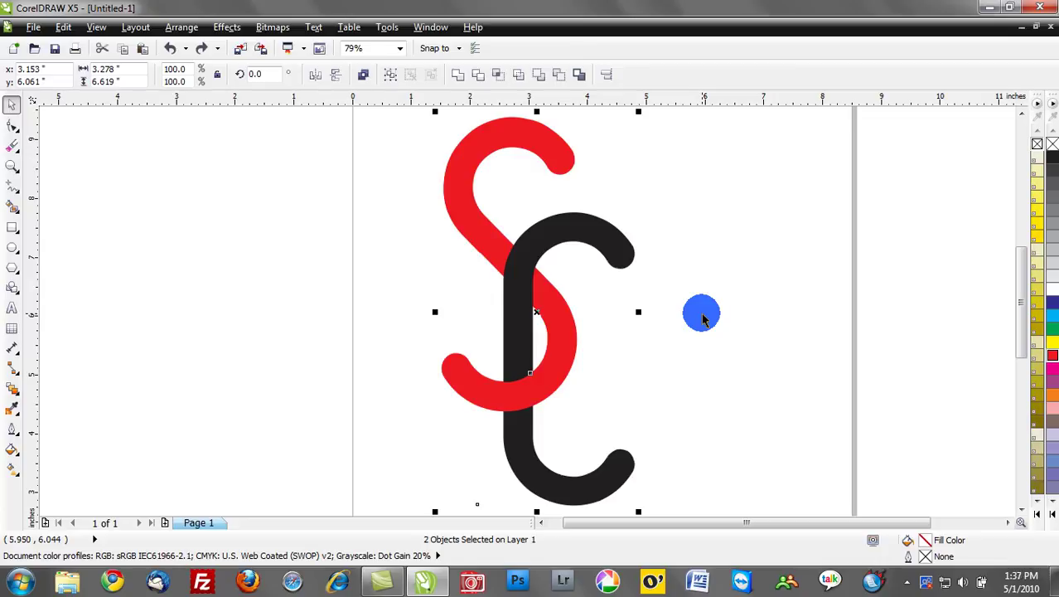
{"action": "left_click", "coordinate": [485, 76]}
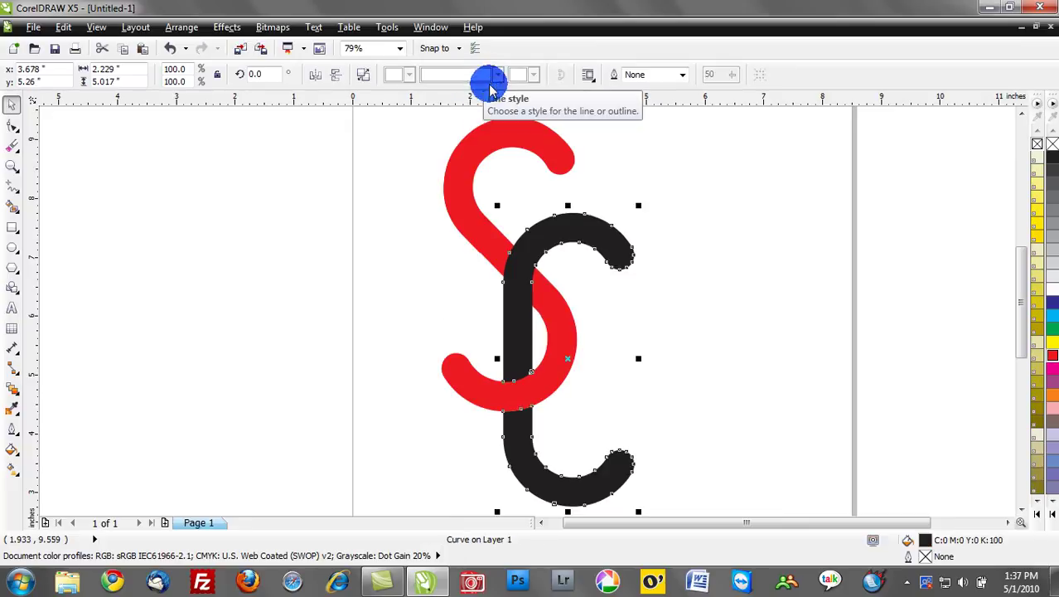
{"action": "left_click", "coordinate": [722, 214]}
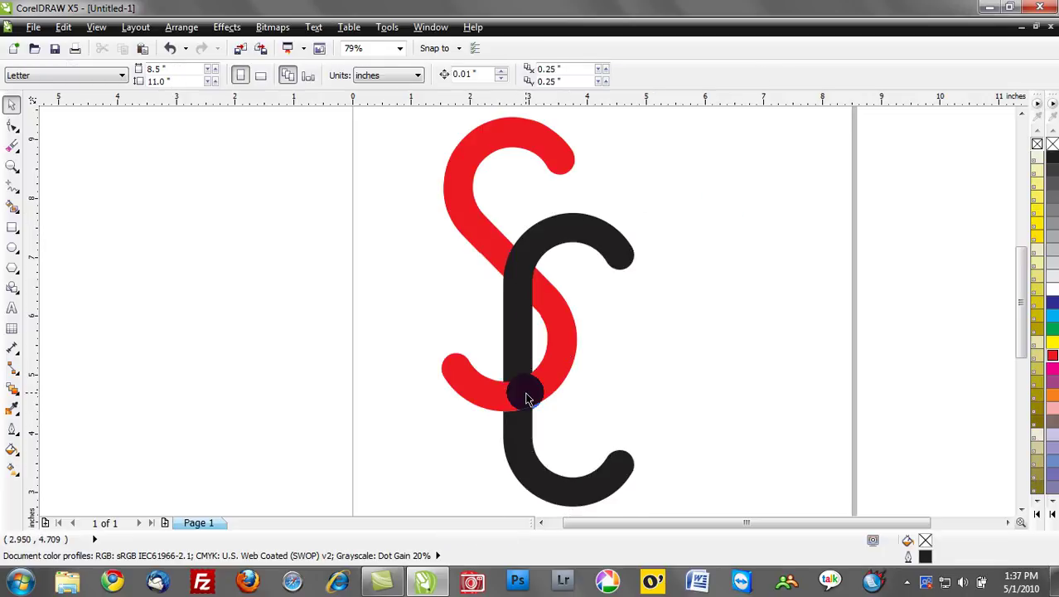
{"action": "left_click_drag", "start_coordinate": [504, 390], "coordinate": [291, 382]}
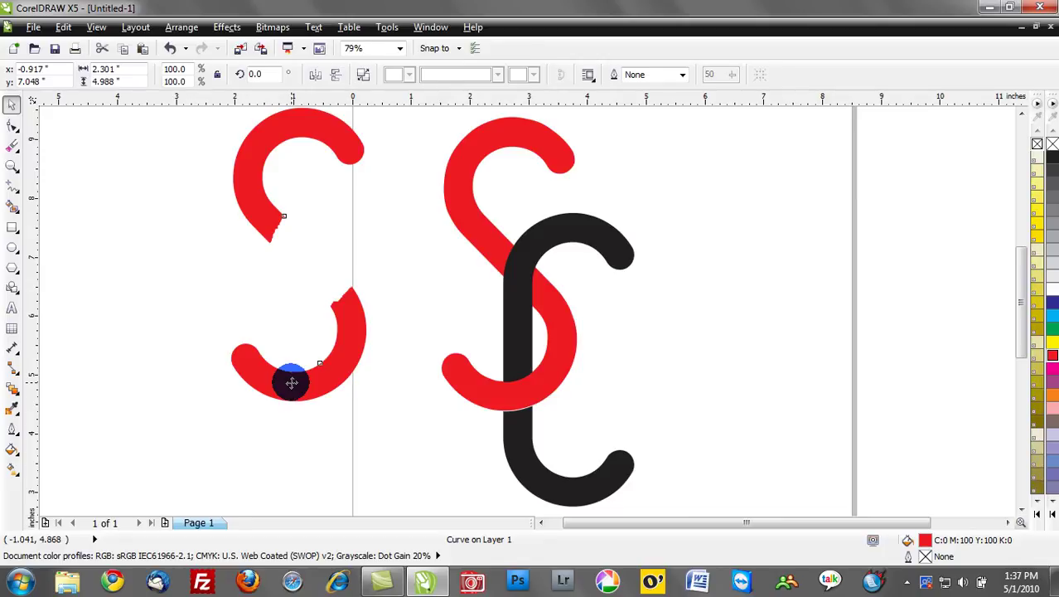
{"action": "key", "text": "Delete"}
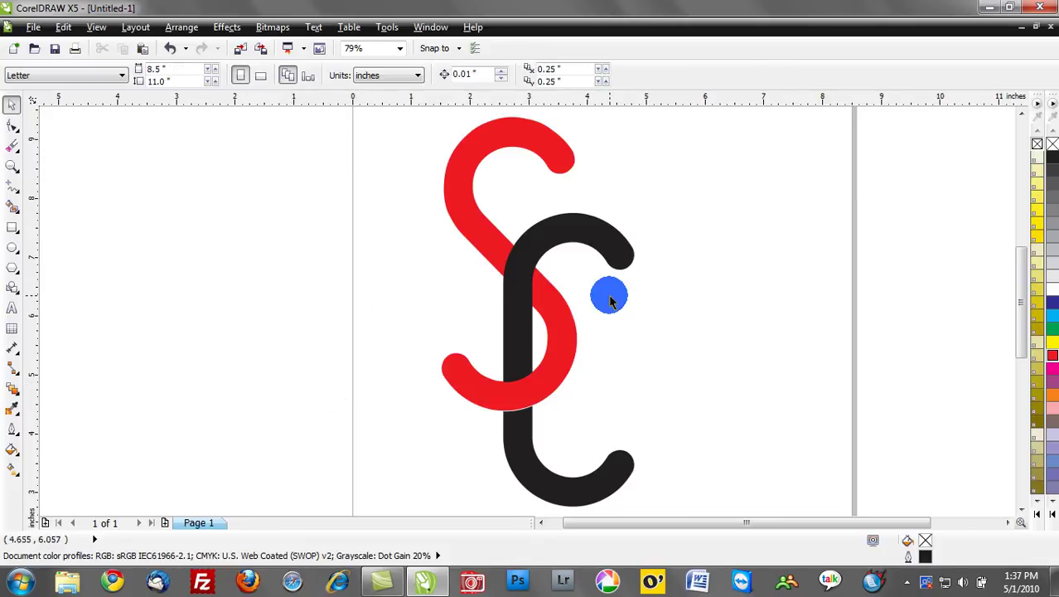
{"action": "left_click_drag", "start_coordinate": [530, 291], "coordinate": [663, 256]}
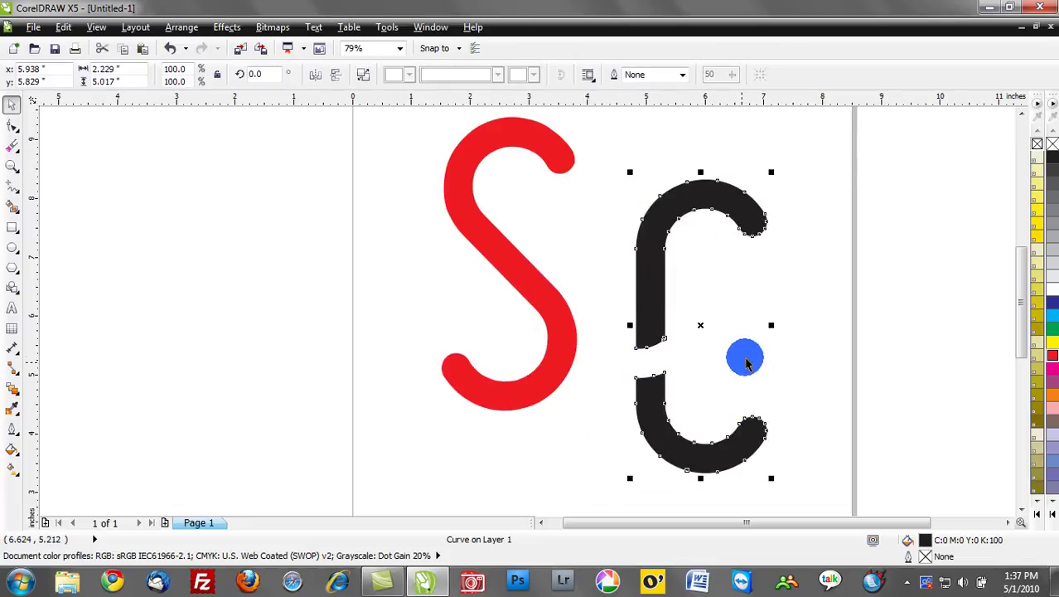
{"action": "left_click", "coordinate": [719, 485]}
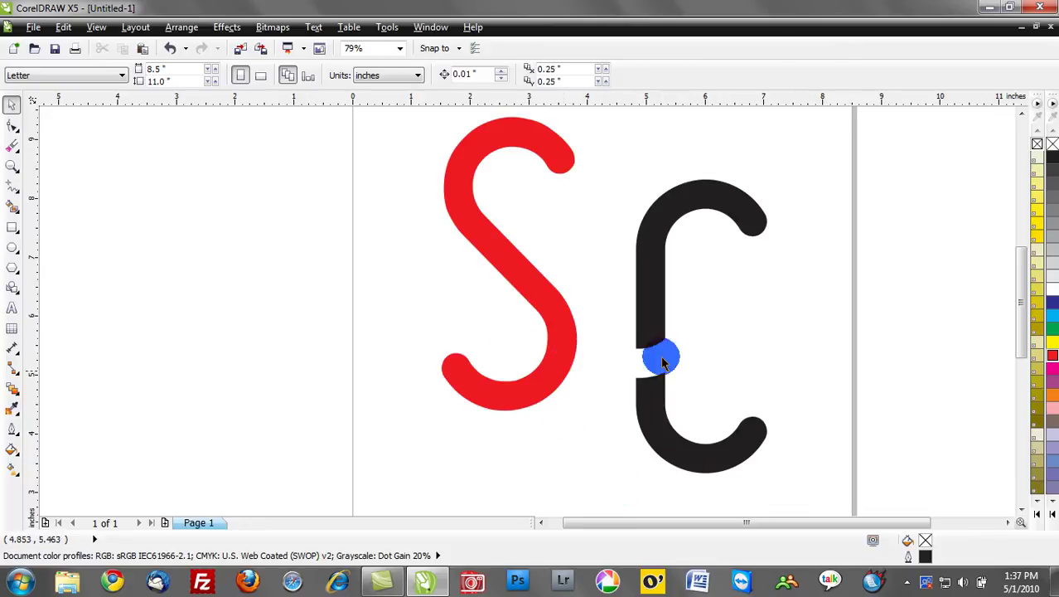
{"action": "key", "text": "ctrl+z"}
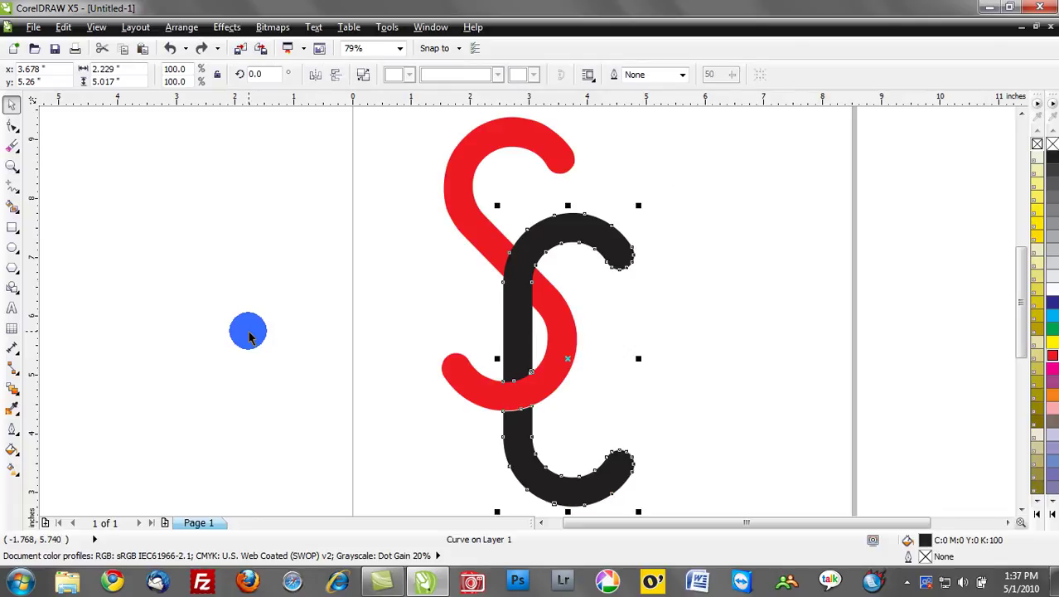
{"action": "left_click", "coordinate": [668, 332]}
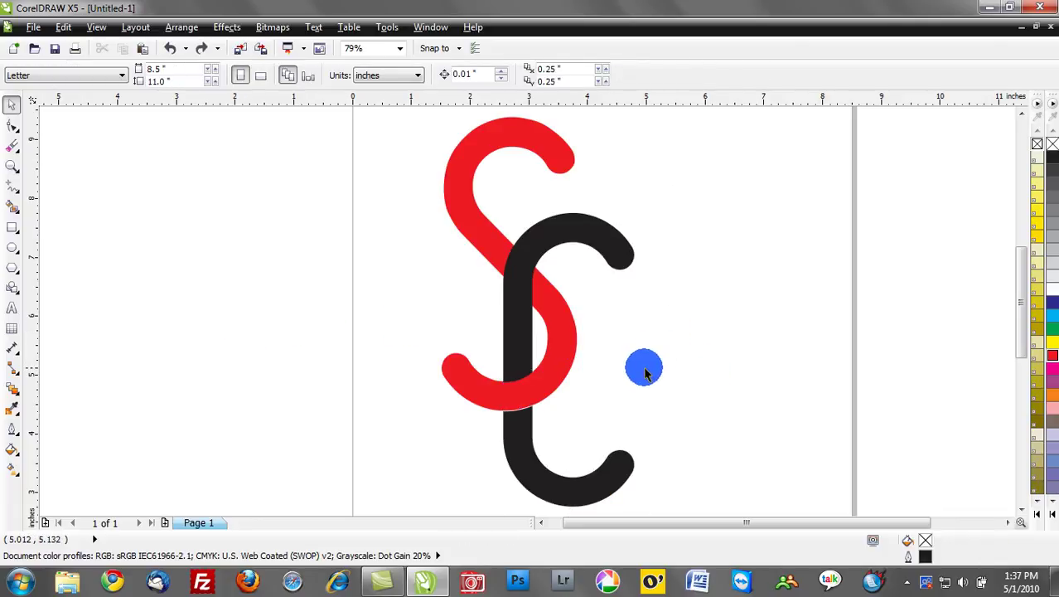
{"action": "key", "text": "ctrl+z"}
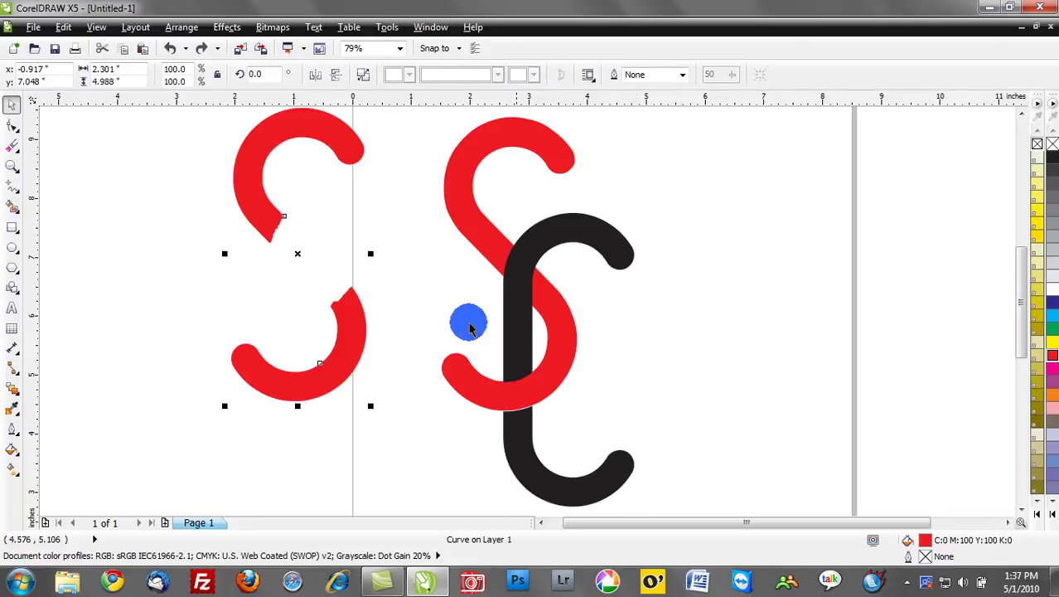
{"action": "key", "text": "Delete"}
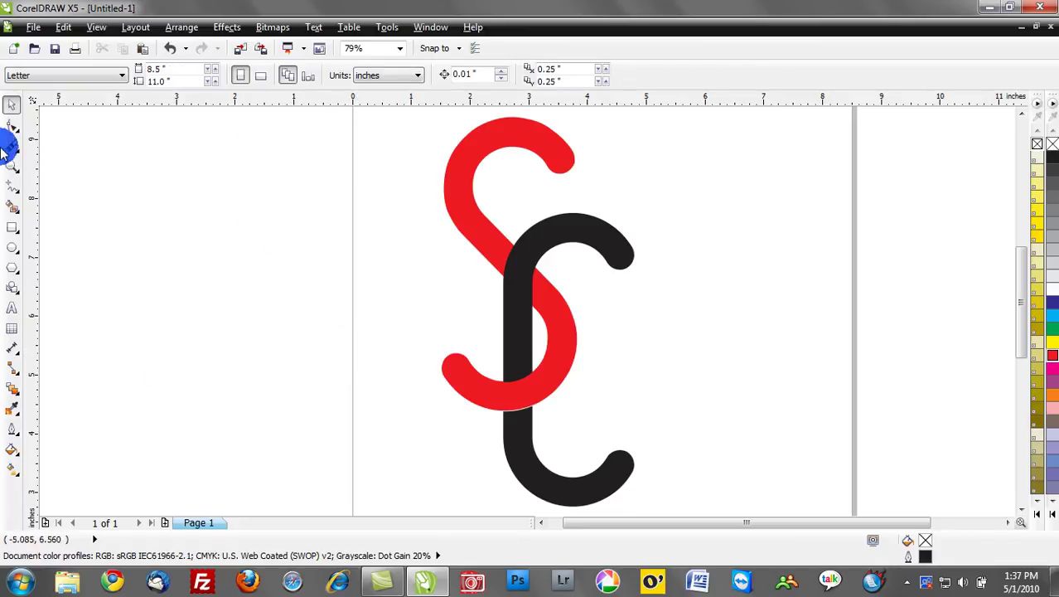
- Select all objects by double-clicking the Pick tool and delete both letters
{"action": "double_click", "coordinate": [11, 106]}
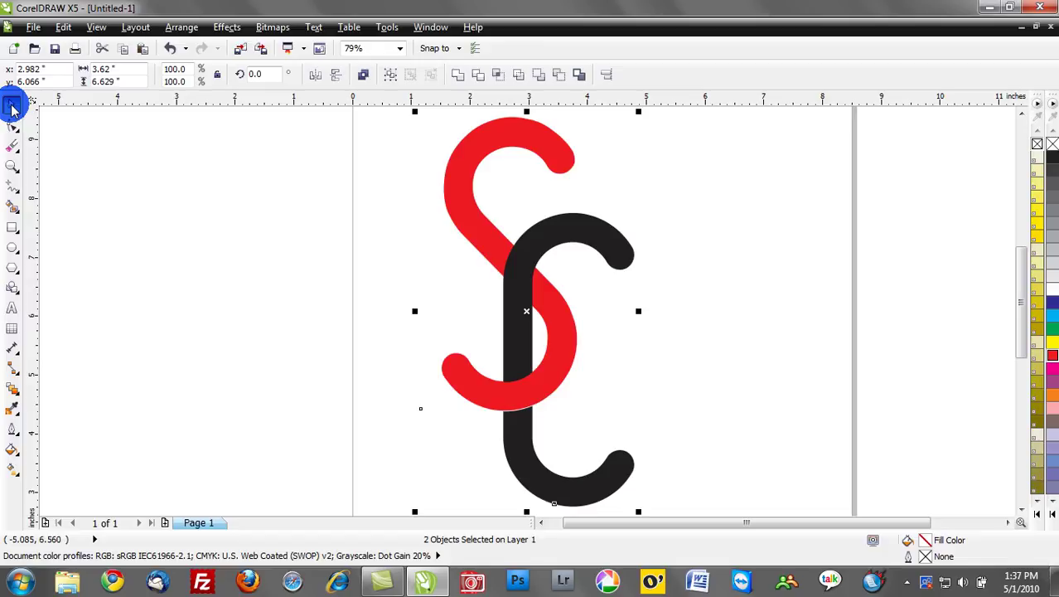
{"action": "key", "text": "Delete"}
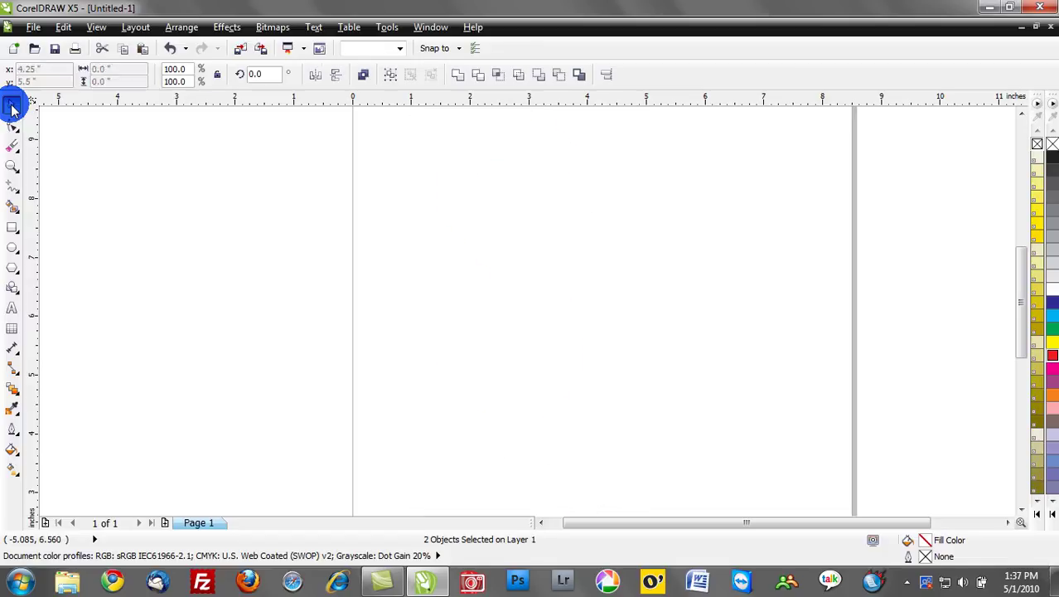